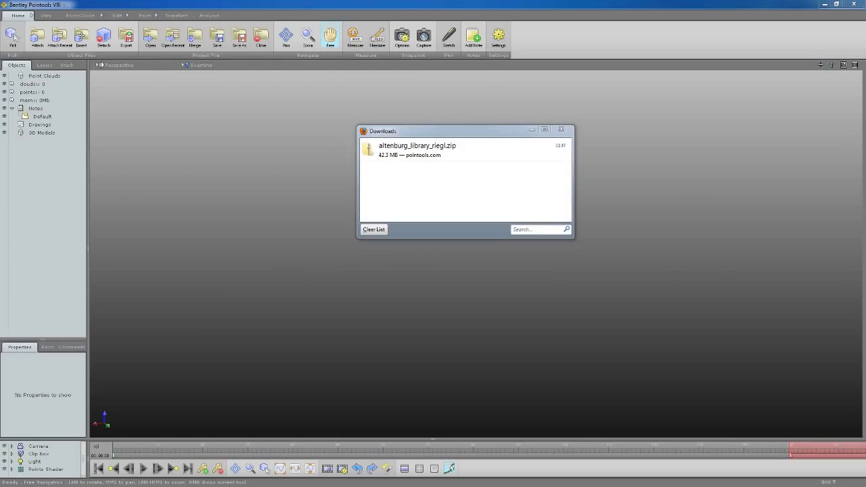
- Confirm the altenburg_library_riegl.zip download (42.3 MB) is listed as complete in Firefox
{"action": "right_click", "coordinate": [454, 150]}
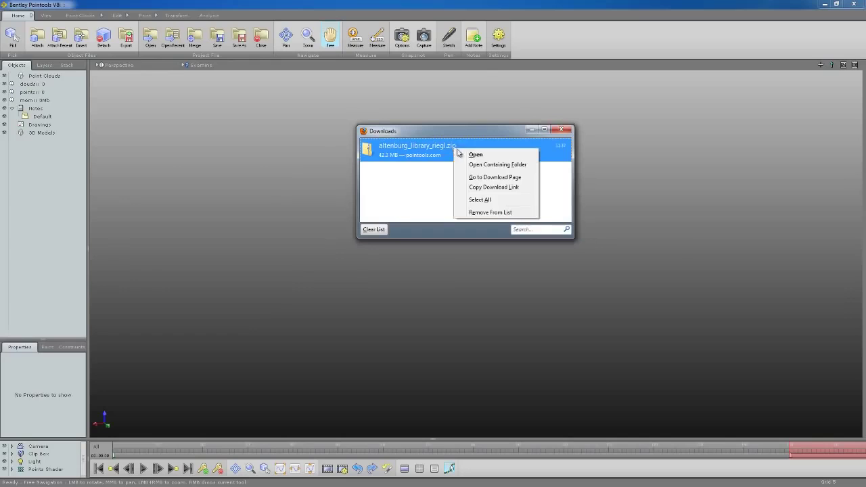
{"action": "left_click", "coordinate": [527, 169]}
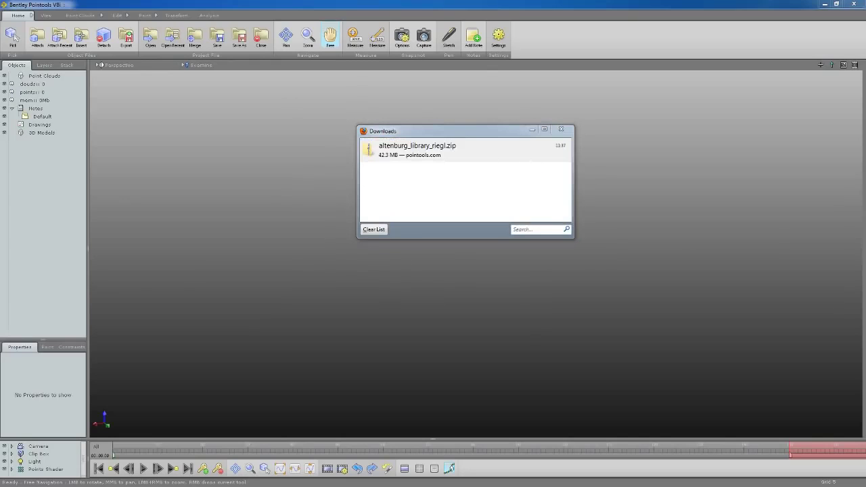
- Attach altenburg_library_riegl.pod, loading about 4.6 million points into the Pointools scene
{"action": "left_click", "coordinate": [129, 19]}
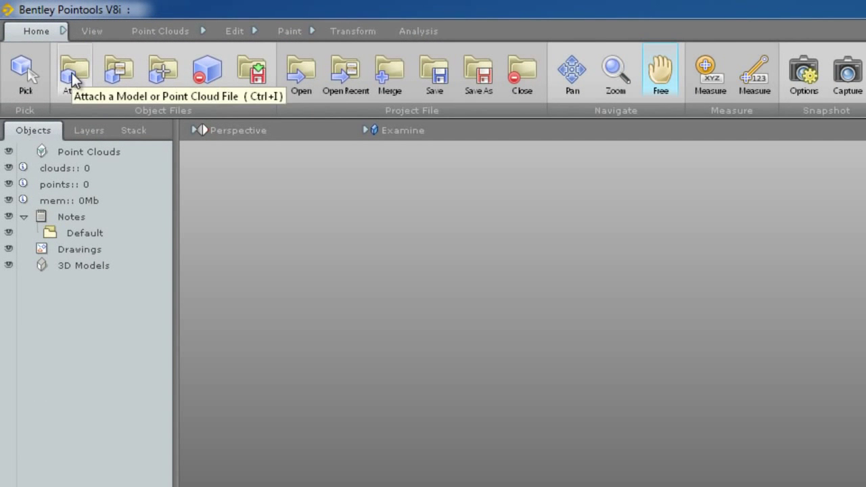
{"action": "left_click", "coordinate": [74, 80]}
{"action": "left_click", "coordinate": [229, 143]}
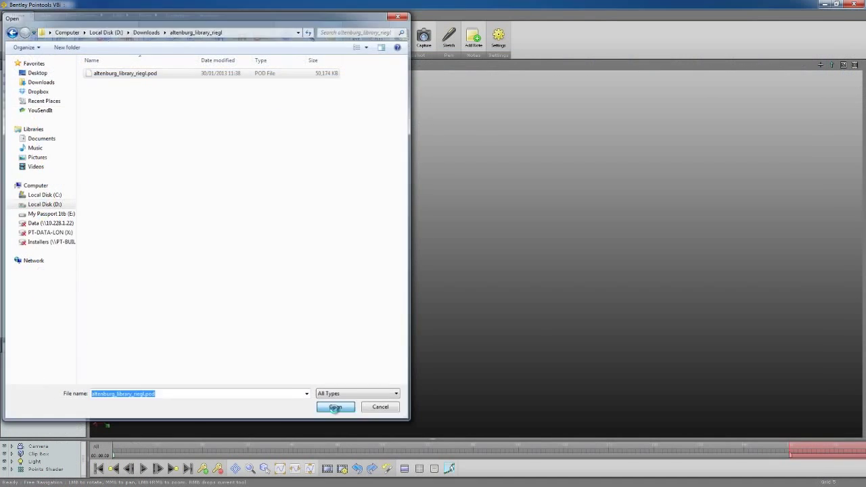
{"action": "left_click", "coordinate": [336, 407]}
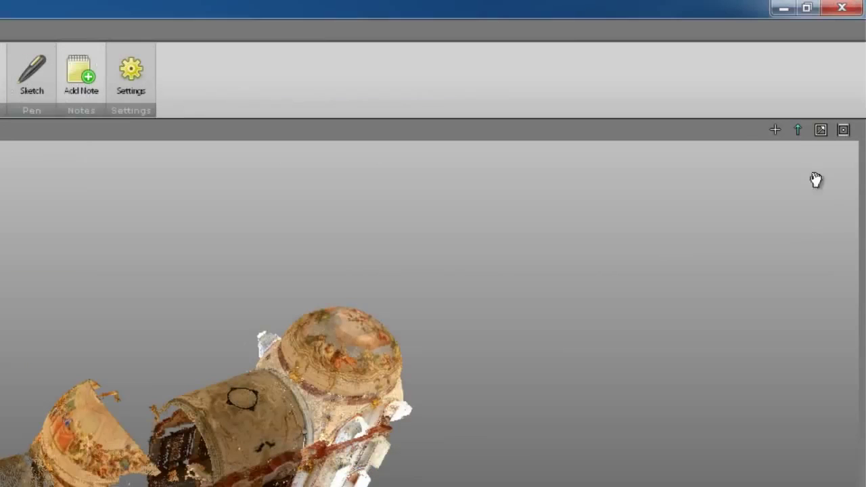
- Set the view target on the apse and orbit the cloud to look down the hall
{"action": "left_click", "coordinate": [774, 130]}
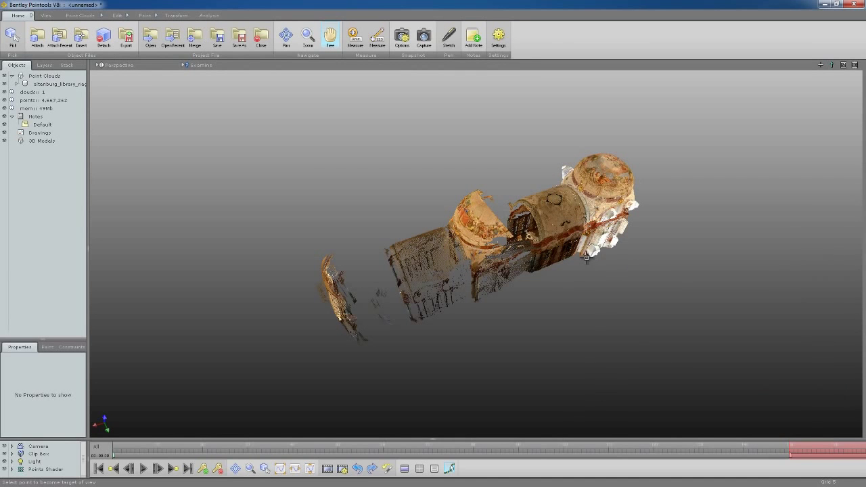
{"action": "left_click", "coordinate": [588, 255]}
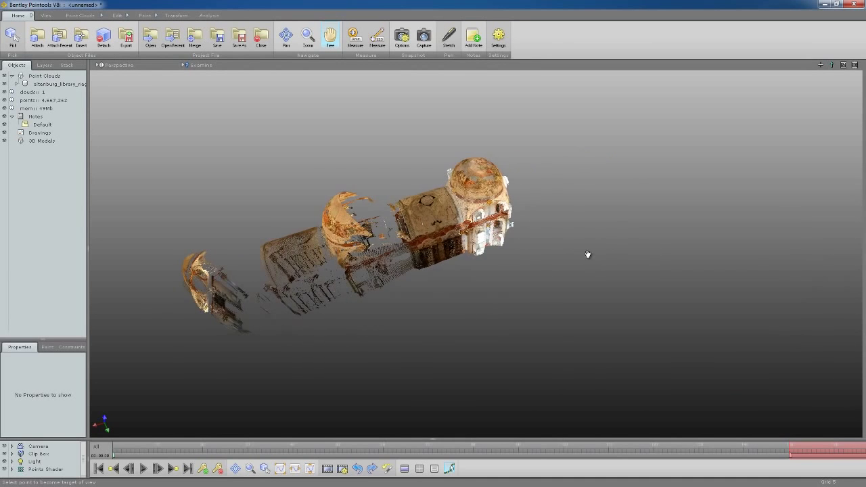
{"action": "mouse_move", "coordinate": [582, 273]}
{"action": "left_mouse_down"}
{"action": "mouse_move", "coordinate": [555, 186]}
{"action": "mouse_move", "coordinate": [439, 213]}
{"action": "mouse_move", "coordinate": [429, 293]}
{"action": "mouse_move", "coordinate": [544, 343]}
{"action": "mouse_move", "coordinate": [575, 253]}
{"action": "mouse_move", "coordinate": [582, 189]}
{"action": "mouse_move", "coordinate": [586, 274]}
{"action": "mouse_move", "coordinate": [483, 288]}
{"action": "mouse_move", "coordinate": [316, 274]}
{"action": "mouse_move", "coordinate": [735, 246]}
{"action": "left_mouse_up"}
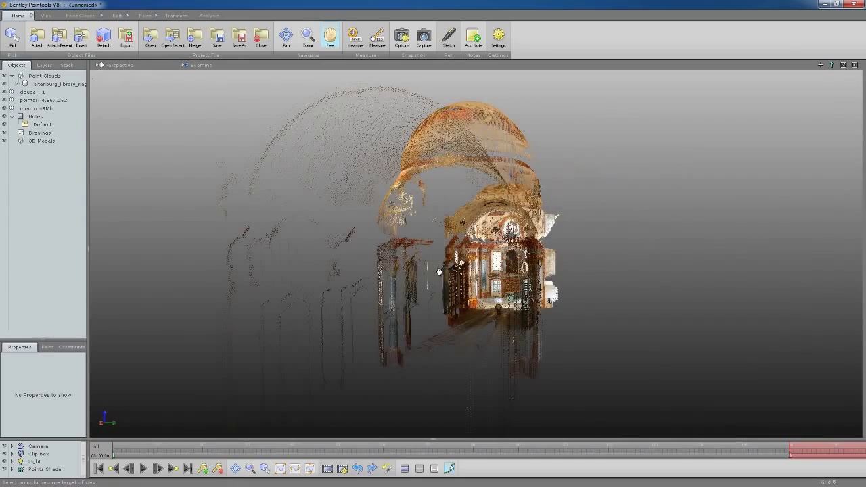
{"action": "mouse_move", "coordinate": [431, 274]}
{"action": "left_mouse_down"}
{"action": "mouse_move", "coordinate": [382, 257]}
{"action": "mouse_move", "coordinate": [324, 258]}
{"action": "mouse_move", "coordinate": [473, 267]}
{"action": "mouse_move", "coordinate": [458, 286]}
{"action": "mouse_move", "coordinate": [499, 244]}
{"action": "left_mouse_up"}
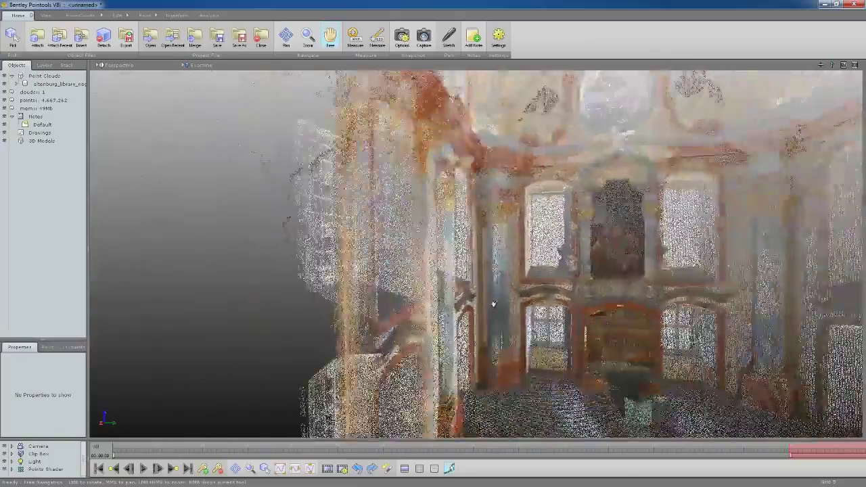
- Zoom into the frescoed library hall to view it from inside
{"action": "scroll", "coordinate": [495, 308], "scroll_direction": "down", "scroll_amount": 3}
{"action": "scroll", "coordinate": [497, 284], "scroll_direction": "down", "scroll_amount": 3}
{"action": "scroll", "coordinate": [498, 257], "scroll_direction": "down", "scroll_amount": 2}
{"action": "scroll", "coordinate": [498, 253], "scroll_direction": "up", "scroll_amount": 3}
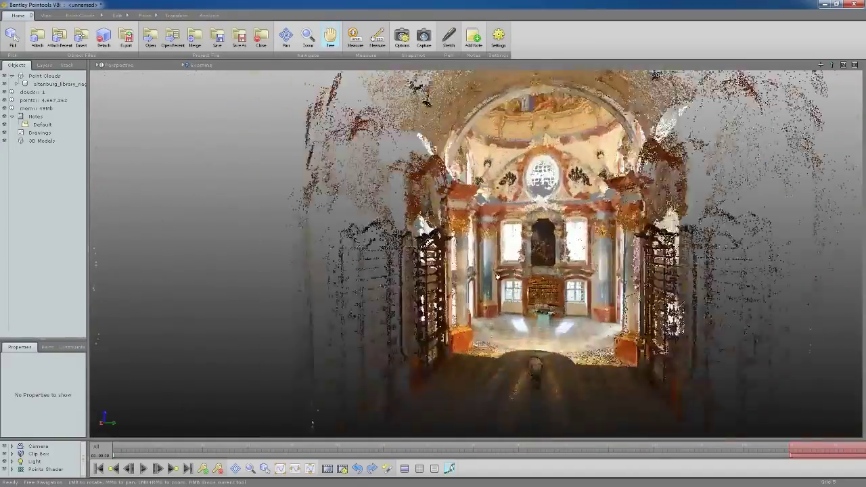
{"action": "scroll", "coordinate": [502, 277], "scroll_direction": "up", "scroll_amount": 3}
{"action": "scroll", "coordinate": [506, 297], "scroll_direction": "up", "scroll_amount": 3}
{"action": "scroll", "coordinate": [508, 301], "scroll_direction": "down", "scroll_amount": 1}
{"action": "scroll", "coordinate": [510, 289], "scroll_direction": "down", "scroll_amount": 3}
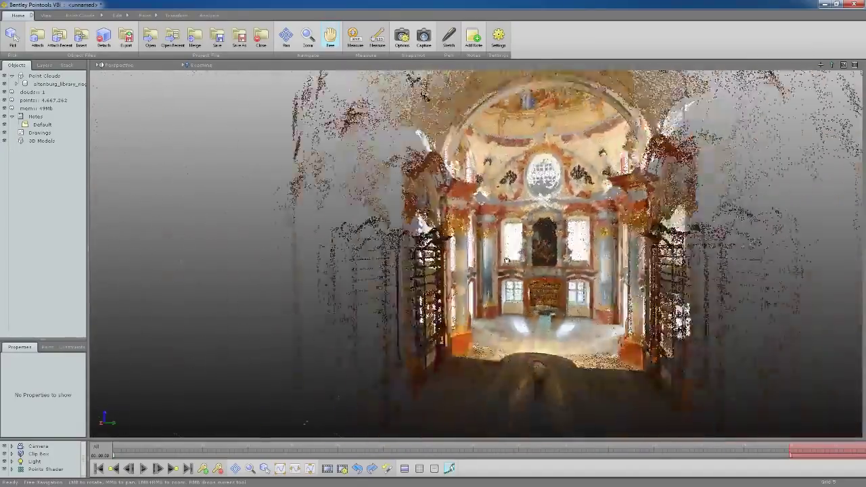
{"action": "scroll", "coordinate": [511, 284], "scroll_direction": "down", "scroll_amount": 3}
{"action": "scroll", "coordinate": [514, 278], "scroll_direction": "up", "scroll_amount": 2}
{"action": "scroll", "coordinate": [518, 272], "scroll_direction": "up", "scroll_amount": 2}
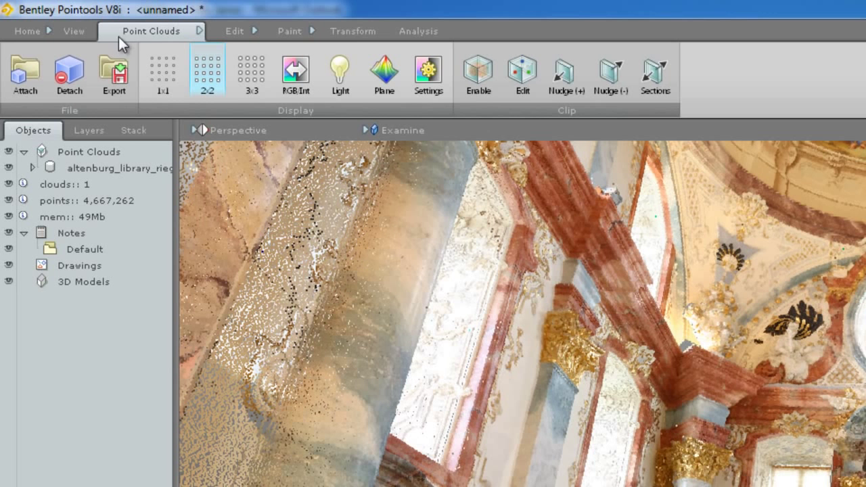
- Open the Shader Settings panel from the Point Clouds ribbon tab
{"action": "left_click", "coordinate": [435, 83]}
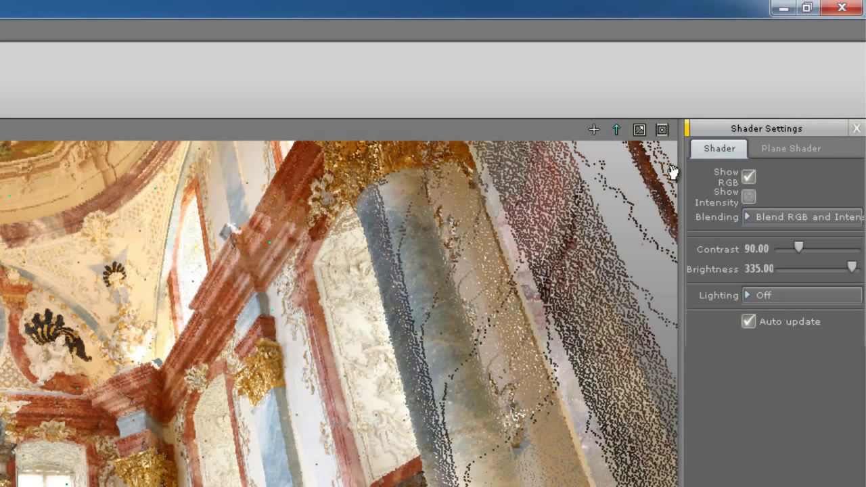
- Enable Show Intensity alongside RGB colour, raise Contrast and nudge Brightness slightly up
{"action": "left_click", "coordinate": [748, 177]}
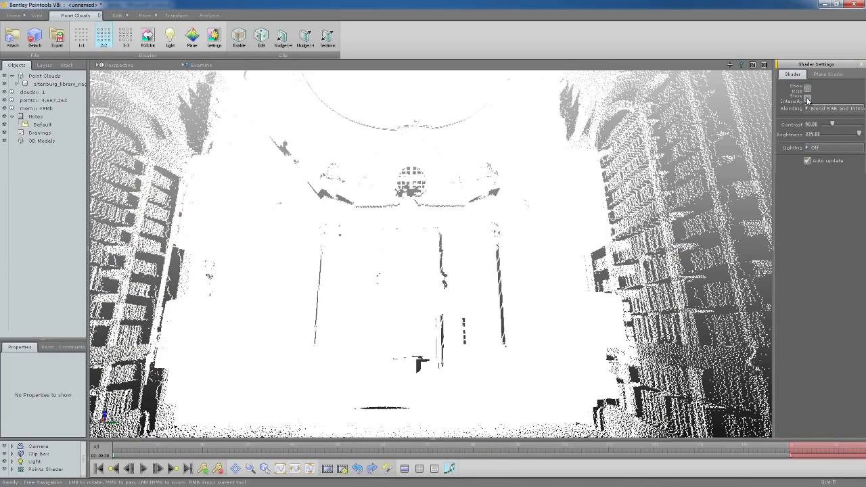
{"action": "left_click", "coordinate": [807, 98]}
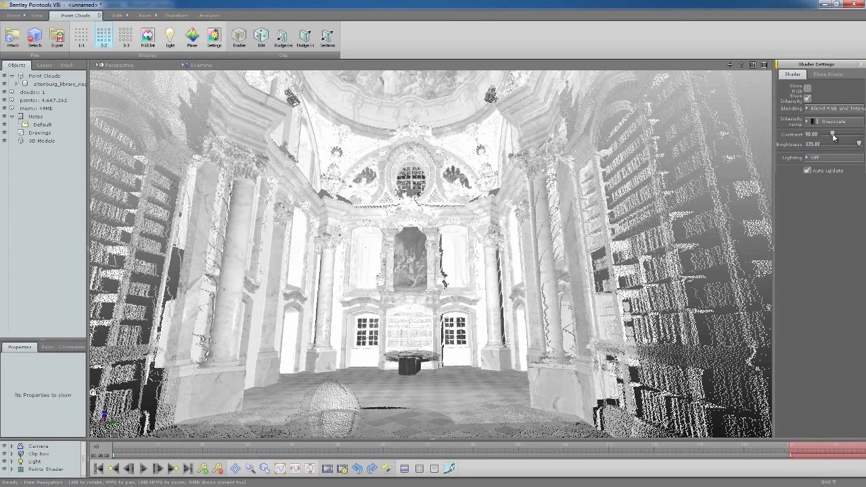
{"action": "left_click_drag", "start_coordinate": [832, 136], "coordinate": [832, 141]}
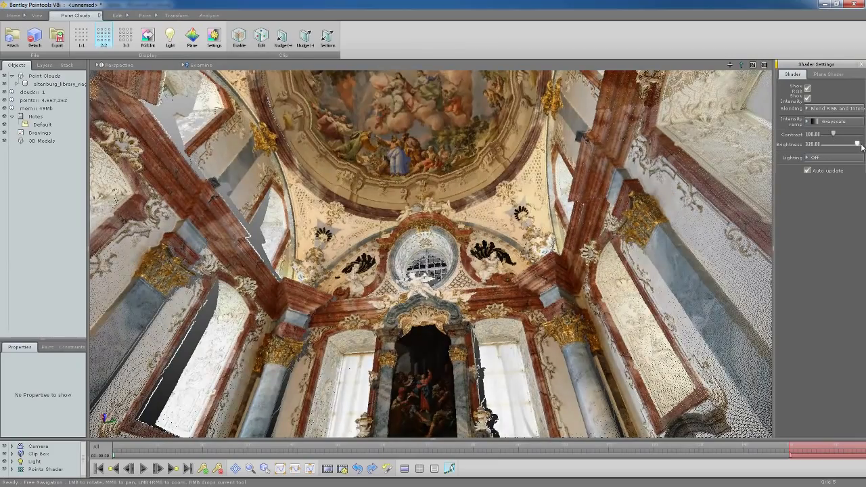
{"action": "left_click", "coordinate": [859, 144]}
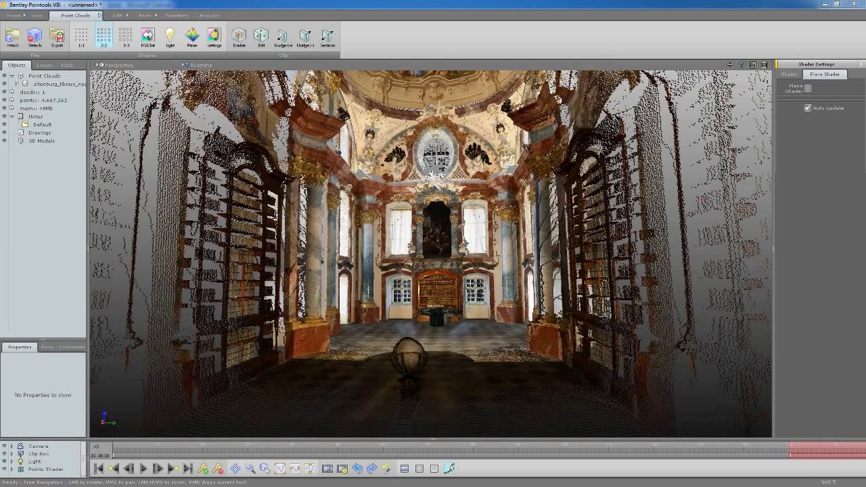
- Start a Fly Through animation and move its wizard clear of the hall view
{"action": "left_click", "coordinate": [449, 468]}
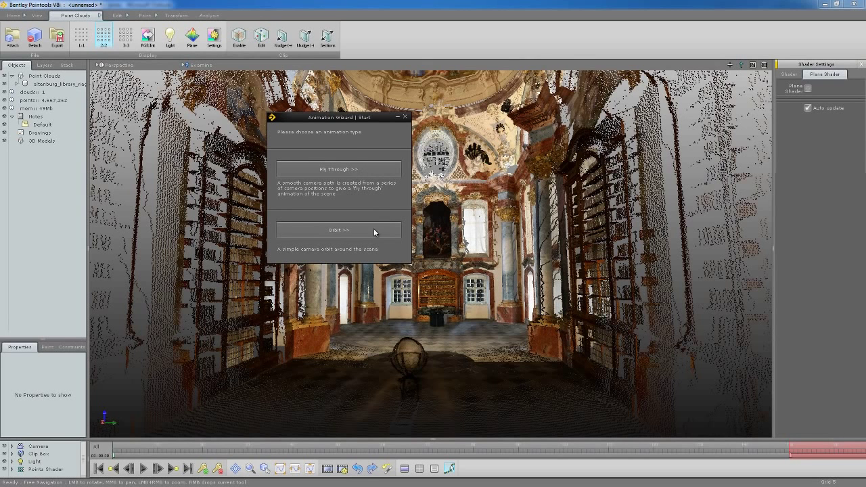
{"action": "left_click", "coordinate": [370, 173]}
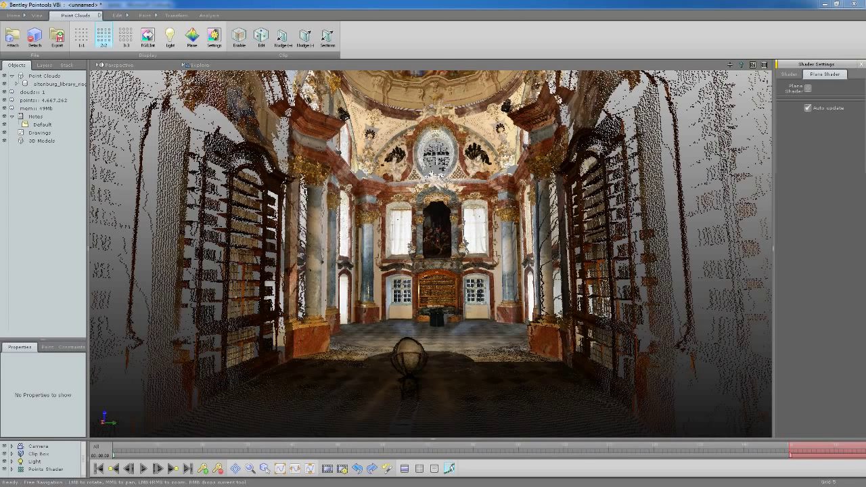
{"action": "left_click_drag", "start_coordinate": [550, 157], "coordinate": [789, 137]}
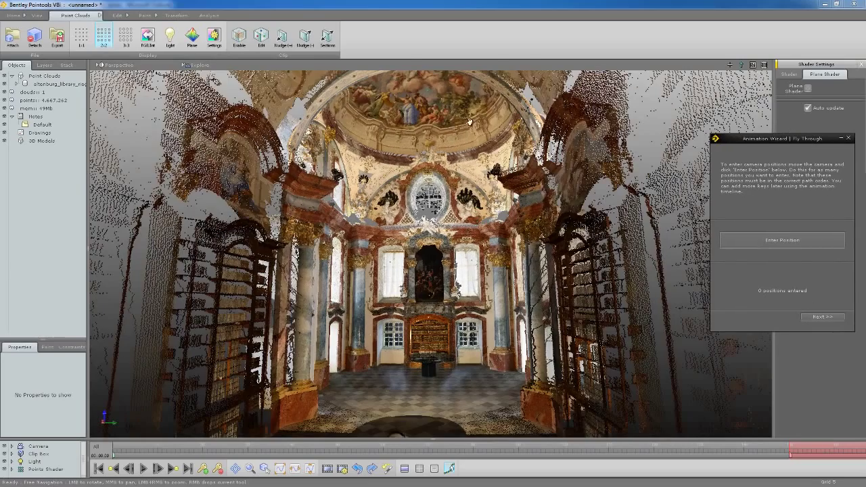
- Zoom the viewport to frame the hall looking toward the altar wall
{"action": "scroll", "coordinate": [467, 169], "scroll_direction": "up", "scroll_amount": 3}
{"action": "scroll", "coordinate": [460, 171], "scroll_direction": "down", "scroll_amount": 3}
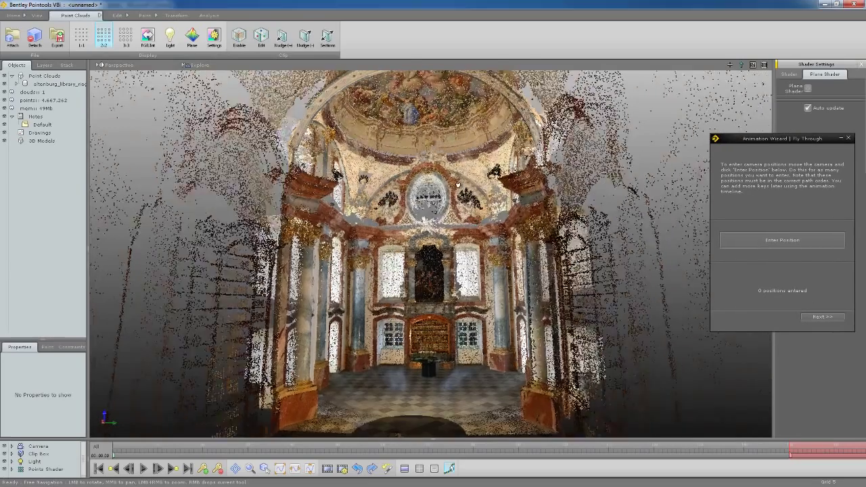
{"action": "scroll", "coordinate": [447, 173], "scroll_direction": "up", "scroll_amount": 3}
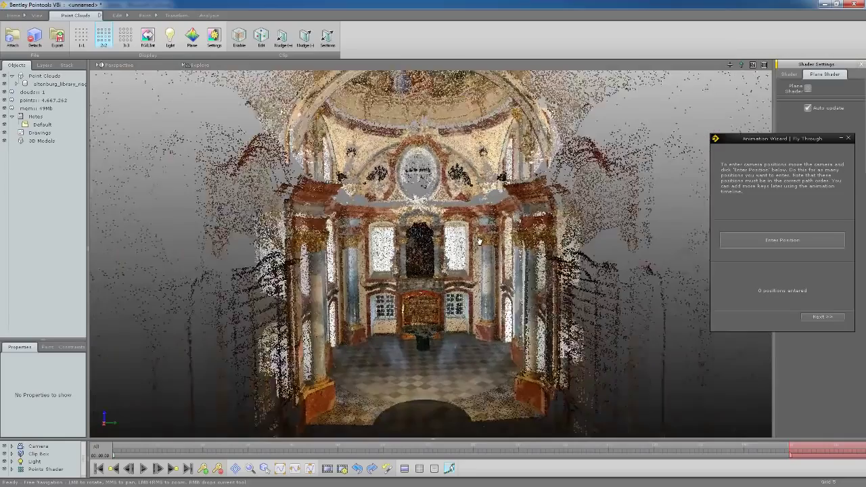
{"action": "scroll", "coordinate": [464, 234], "scroll_direction": "down", "scroll_amount": 2}
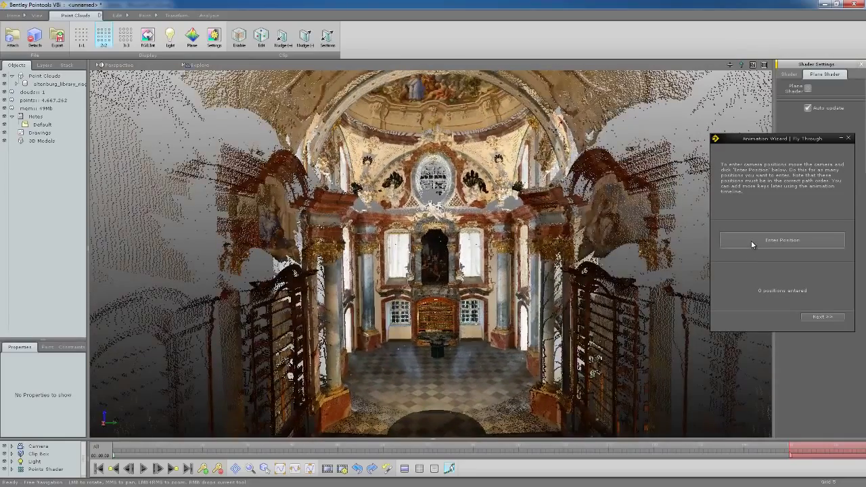
- Record four camera positions: hall start, side wall, altar painting and pillars, bookshelf wall
{"action": "left_click", "coordinate": [751, 241]}
{"action": "scroll", "coordinate": [421, 307], "scroll_direction": "up", "scroll_amount": 3}
{"action": "mouse_move", "coordinate": [421, 307]}
{"action": "left_mouse_down"}
{"action": "mouse_move", "coordinate": [460, 330]}
{"action": "mouse_move", "coordinate": [378, 324]}
{"action": "left_mouse_up"}
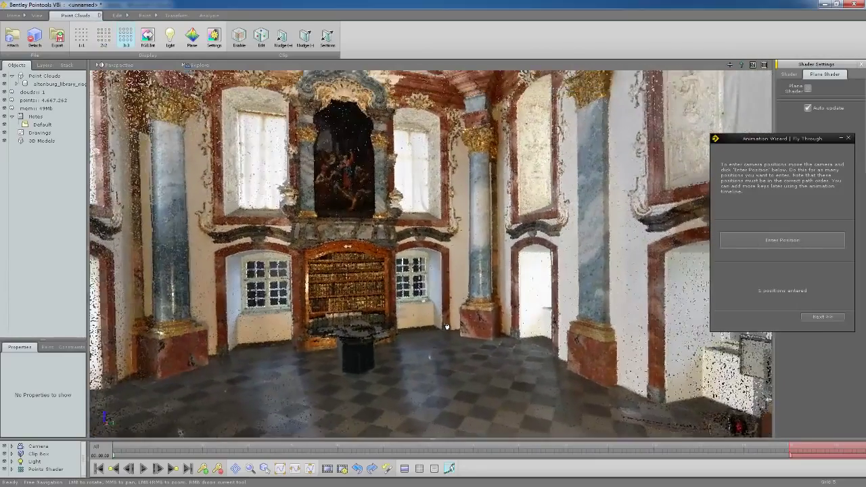
{"action": "left_click", "coordinate": [739, 240]}
{"action": "mouse_move", "coordinate": [473, 353]}
{"action": "left_mouse_down"}
{"action": "mouse_move", "coordinate": [457, 287]}
{"action": "mouse_move", "coordinate": [438, 340]}
{"action": "left_mouse_up"}
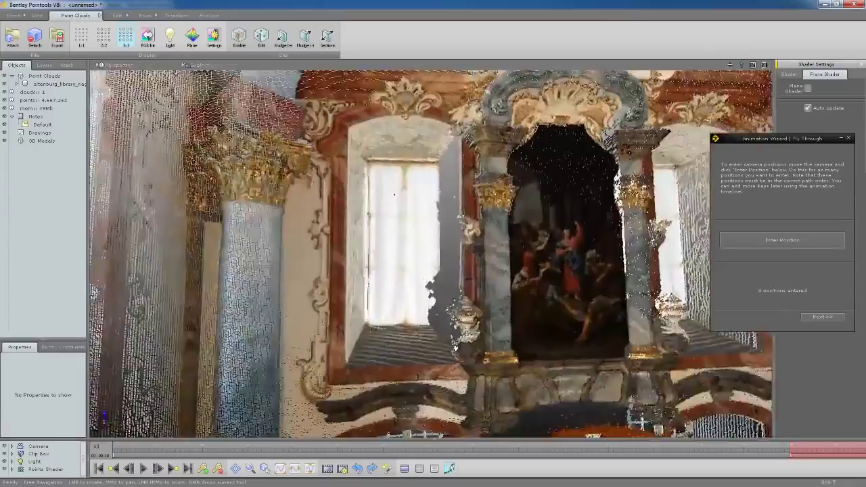
{"action": "mouse_move", "coordinate": [438, 340]}
{"action": "left_mouse_down"}
{"action": "mouse_move", "coordinate": [629, 399]}
{"action": "mouse_move", "coordinate": [751, 214]}
{"action": "left_mouse_up"}
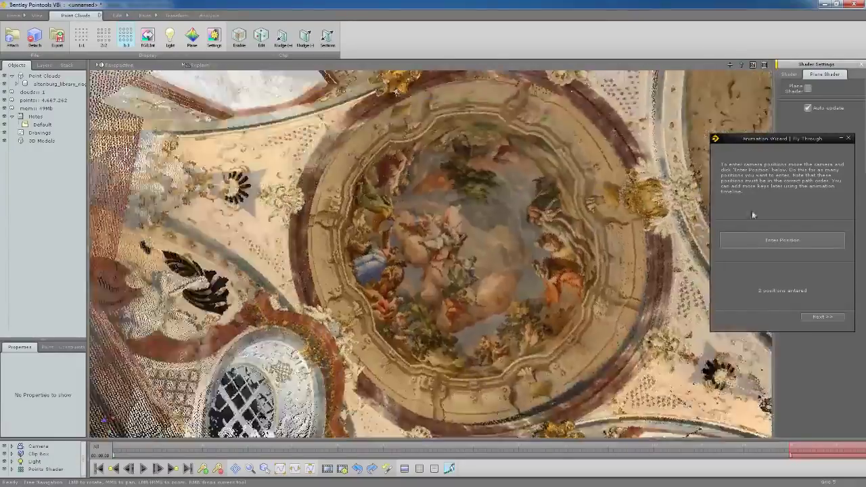
{"action": "left_click", "coordinate": [781, 240]}
{"action": "mouse_move", "coordinate": [505, 286]}
{"action": "left_mouse_down"}
{"action": "mouse_move", "coordinate": [559, 359]}
{"action": "mouse_move", "coordinate": [555, 268]}
{"action": "left_mouse_up"}
{"action": "left_click", "coordinate": [782, 240]}
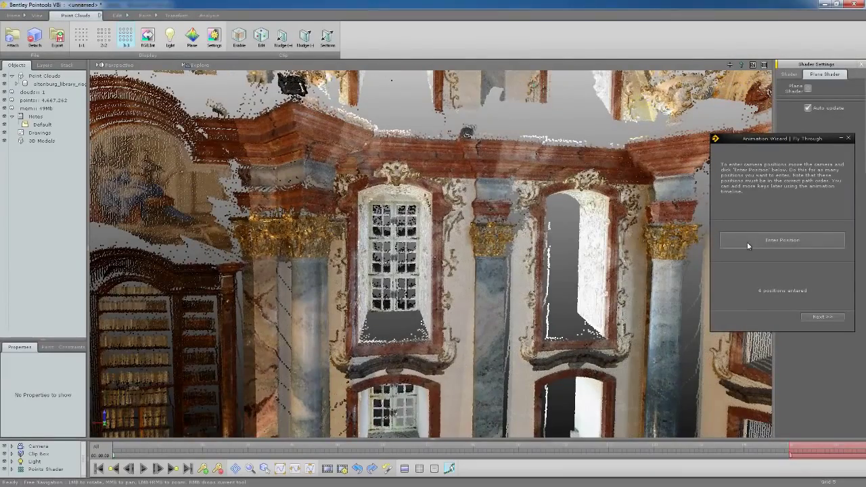
- Record the fifth position, keep 30 seconds at 25 fps, and create the animation keys
{"action": "left_click", "coordinate": [746, 241]}
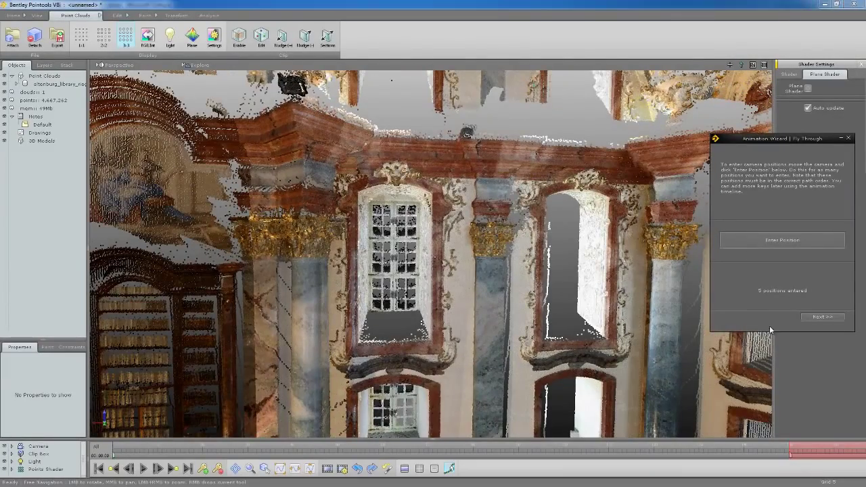
{"action": "left_click", "coordinate": [821, 318]}
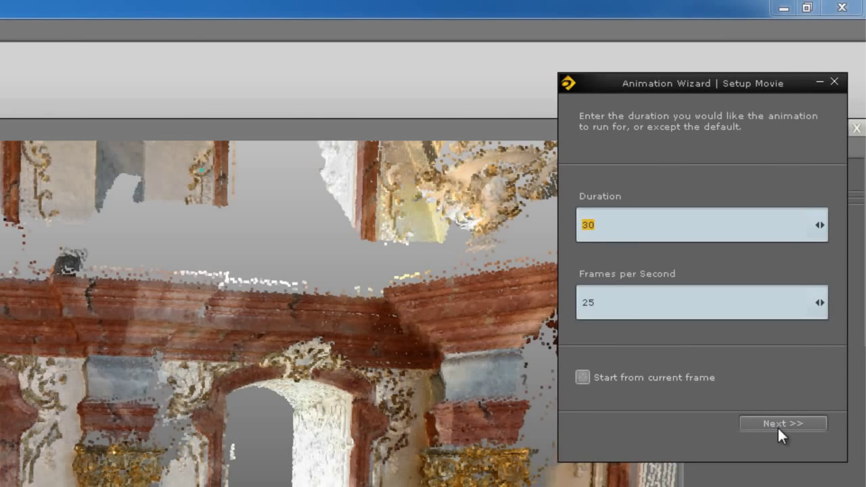
{"action": "left_click", "coordinate": [779, 424]}
{"action": "left_click", "coordinate": [787, 261]}
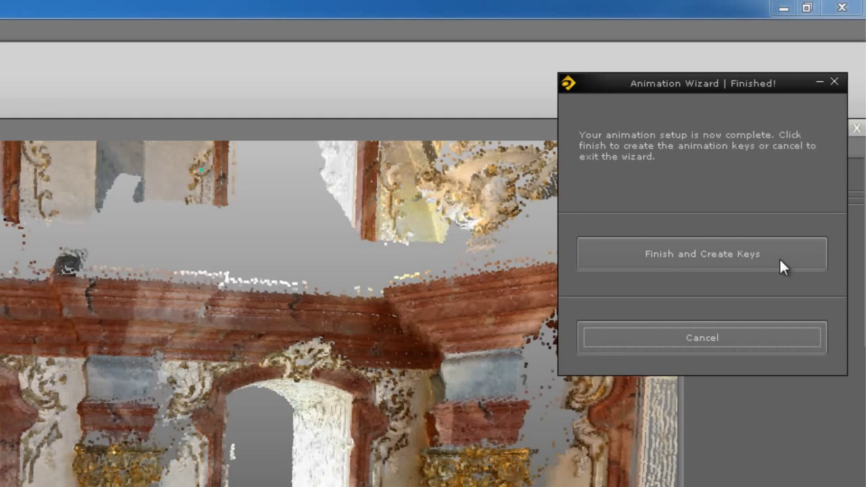
{"action": "left_click", "coordinate": [779, 258]}
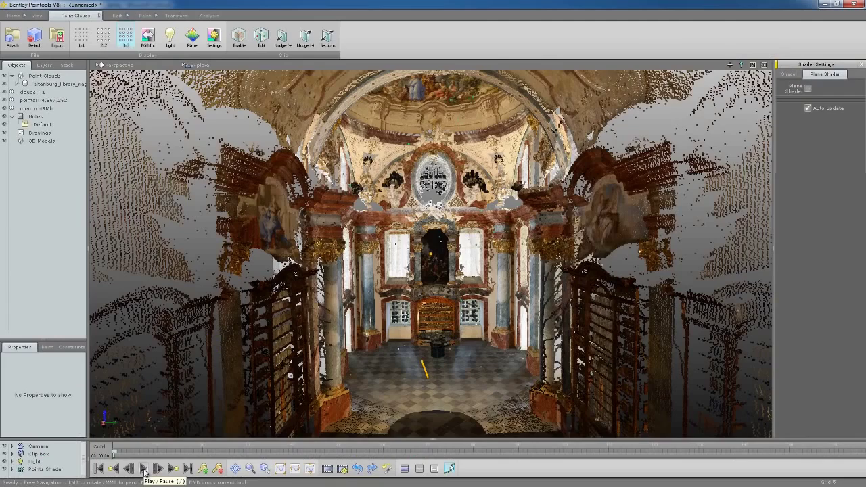
- Play the fly-through, watching the camera glide down the hall to the bookcase wall
{"action": "left_click", "coordinate": [143, 468]}
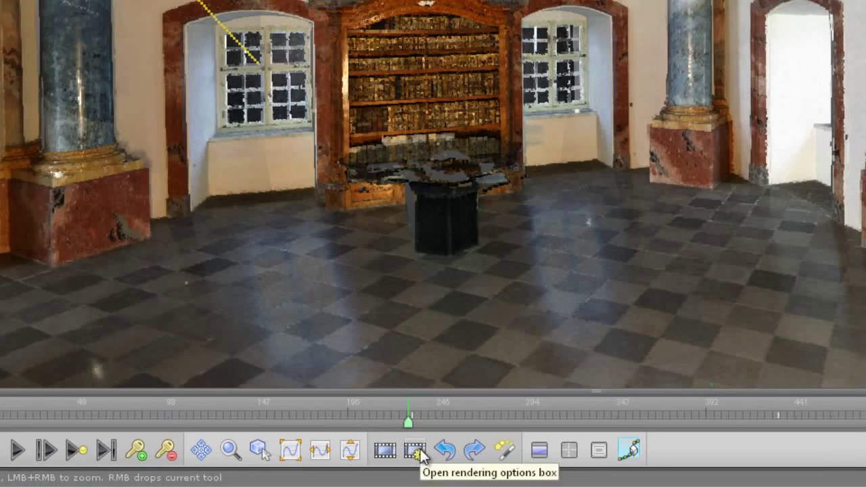
- Set the render range to frames 1–750 at HDTV 1280×720 resolution
{"action": "left_click", "coordinate": [420, 451]}
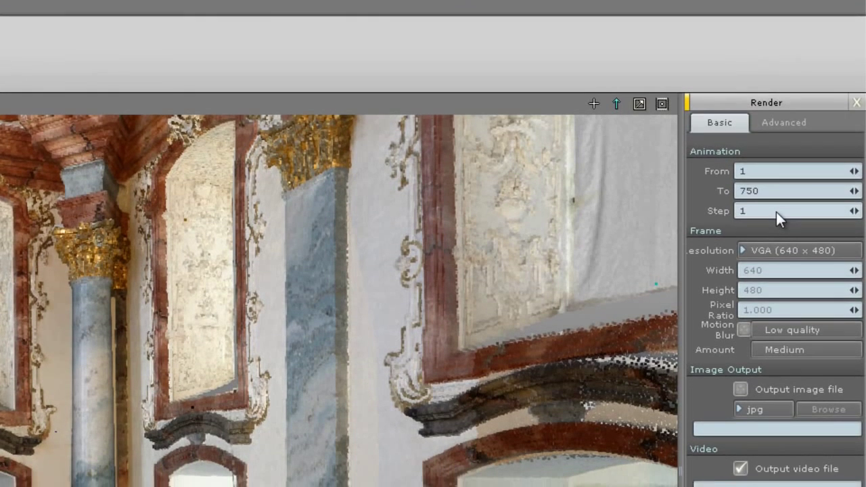
{"action": "left_click", "coordinate": [764, 151]}
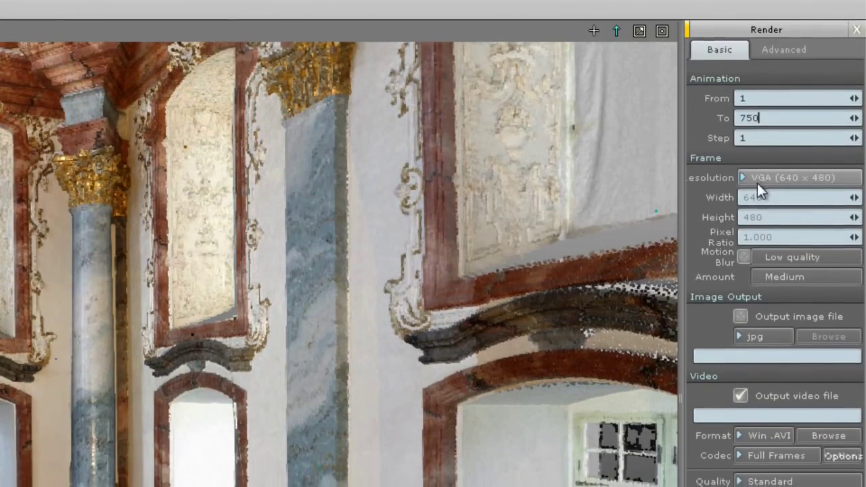
{"action": "left_click", "coordinate": [756, 172]}
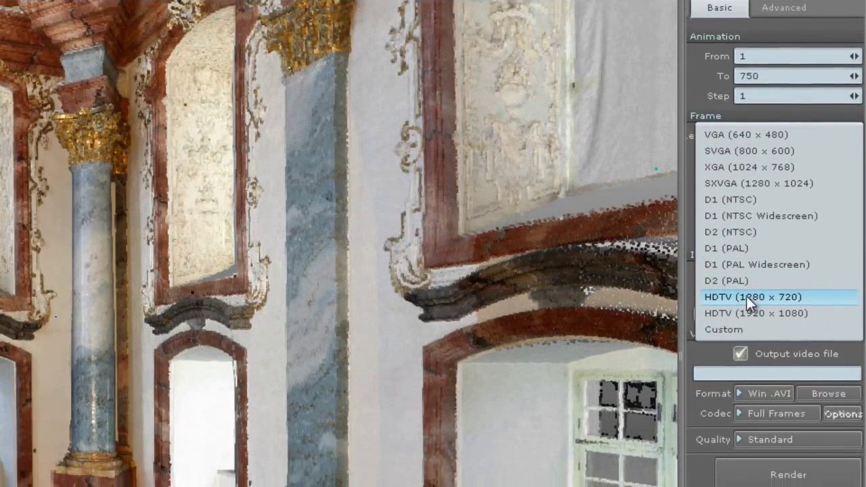
{"action": "left_click", "coordinate": [747, 296]}
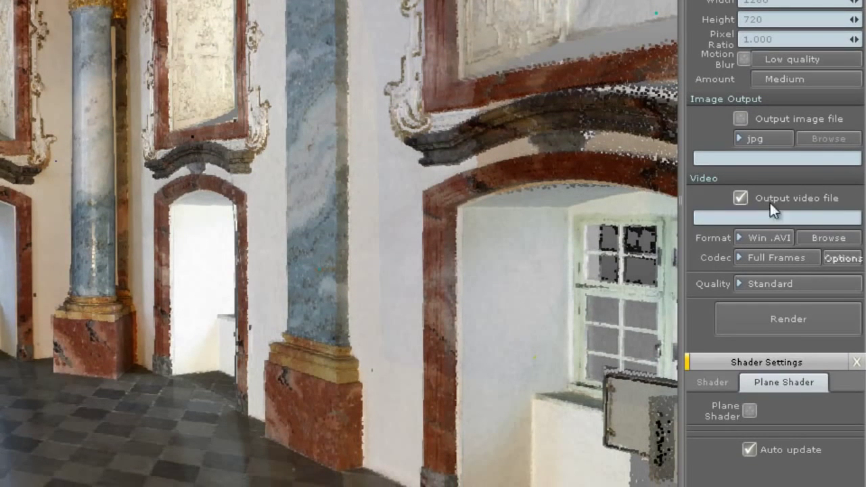
- Output the render as an AVI file using the XVID codec at anti-aliased quality
{"action": "left_click", "coordinate": [841, 238]}
{"action": "left_click", "coordinate": [782, 260]}
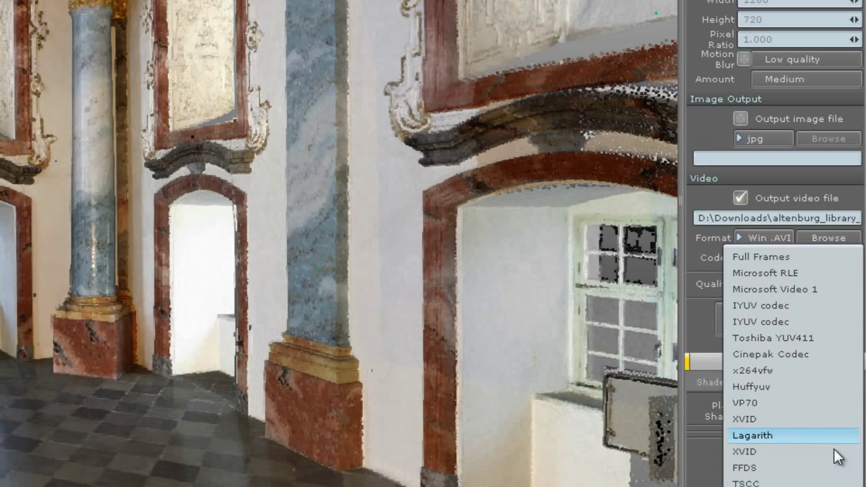
{"action": "left_click", "coordinate": [826, 357]}
{"action": "left_click", "coordinate": [797, 284]}
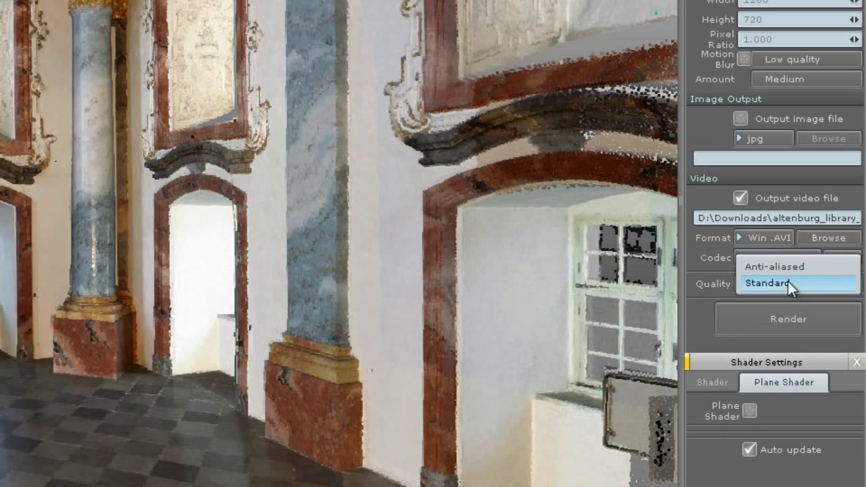
{"action": "left_click", "coordinate": [820, 266]}
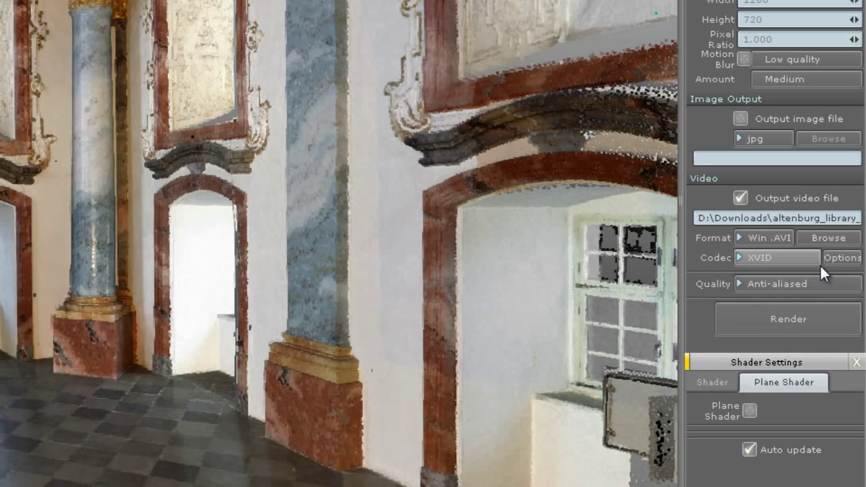
- Launch rendering of the 750-frame 1280×720 fly-through video and follow its progress
{"action": "left_click", "coordinate": [814, 317]}
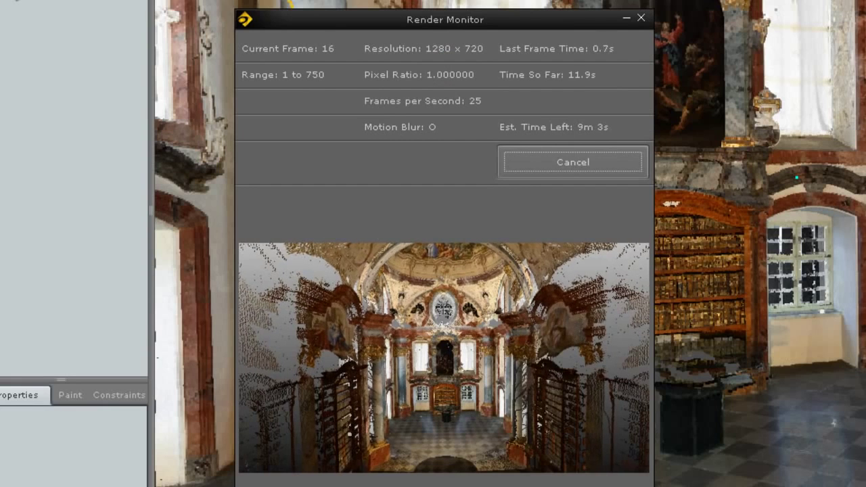